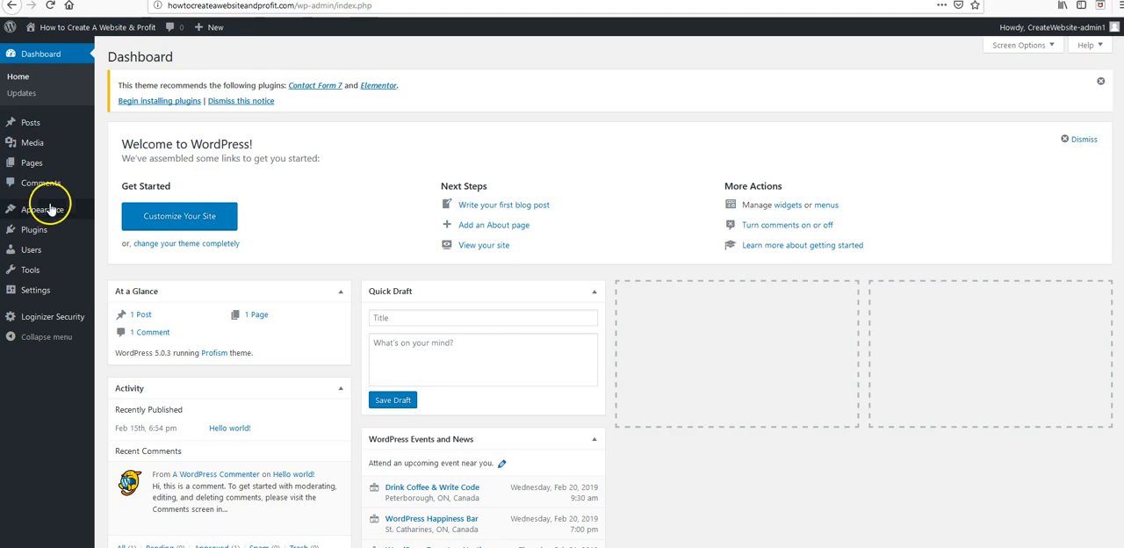
Step: Open the site's General settings page from the WordPress dashboard
mouse_move(41, 289)
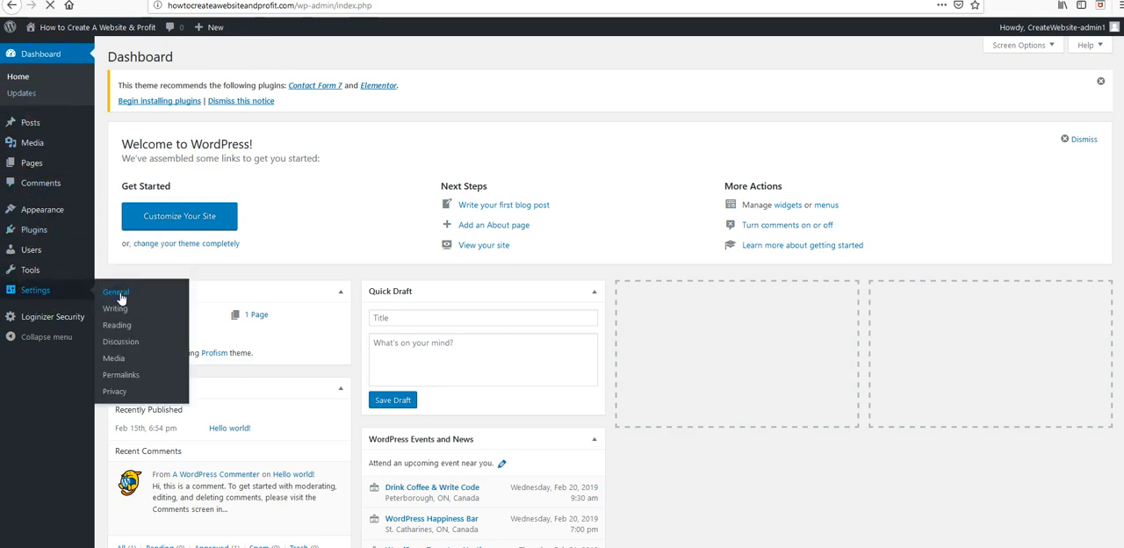
click(117, 293)
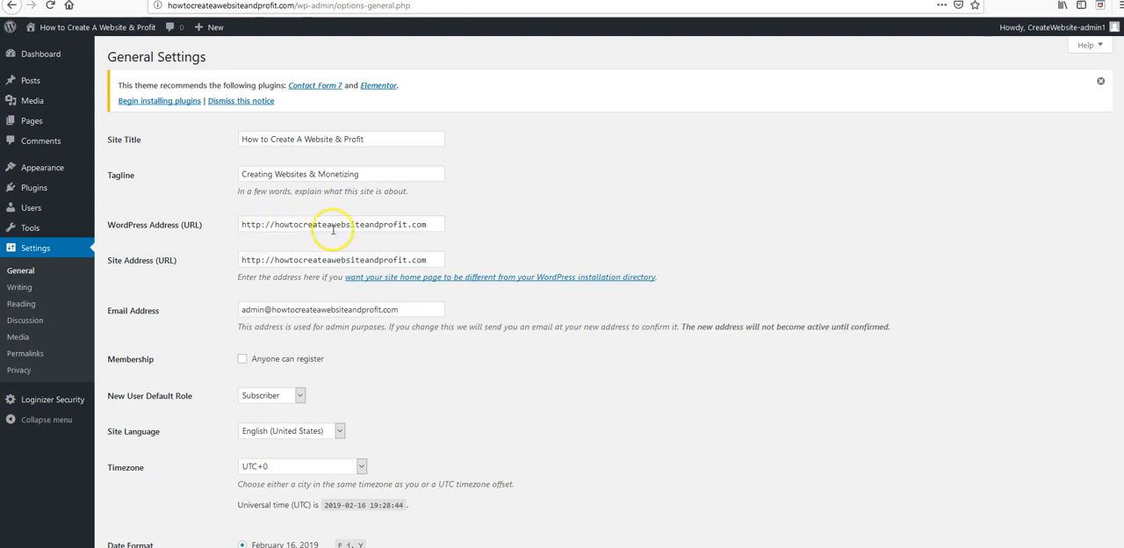
click(290, 0)
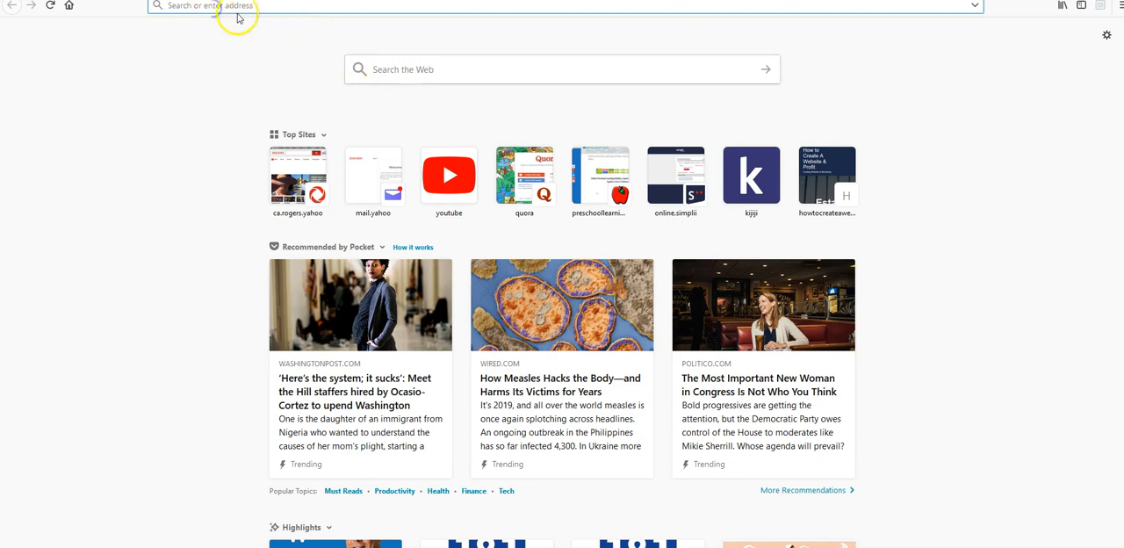
text(www.)
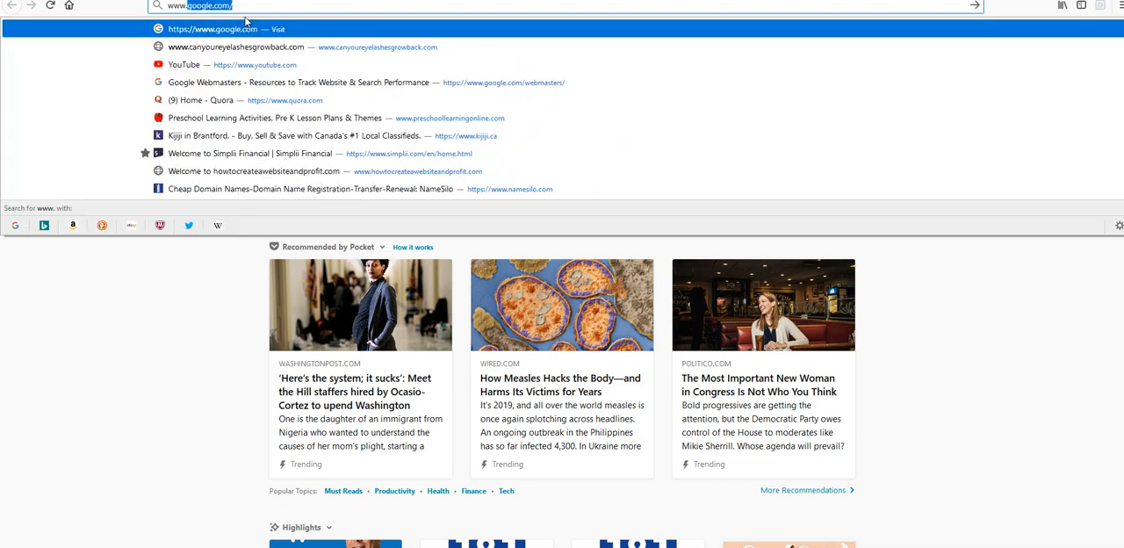
text(how)
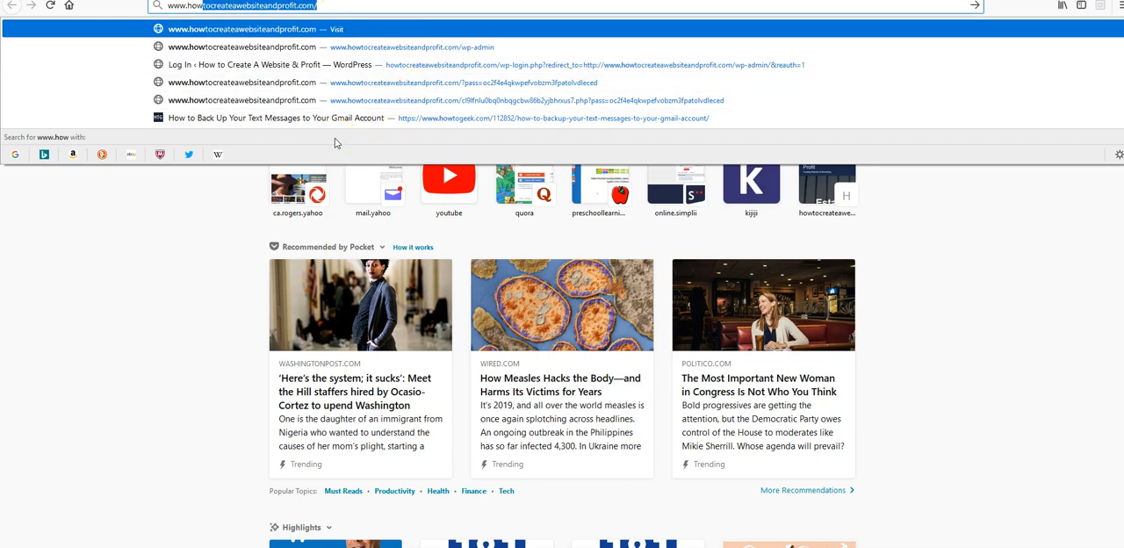
key(Return)
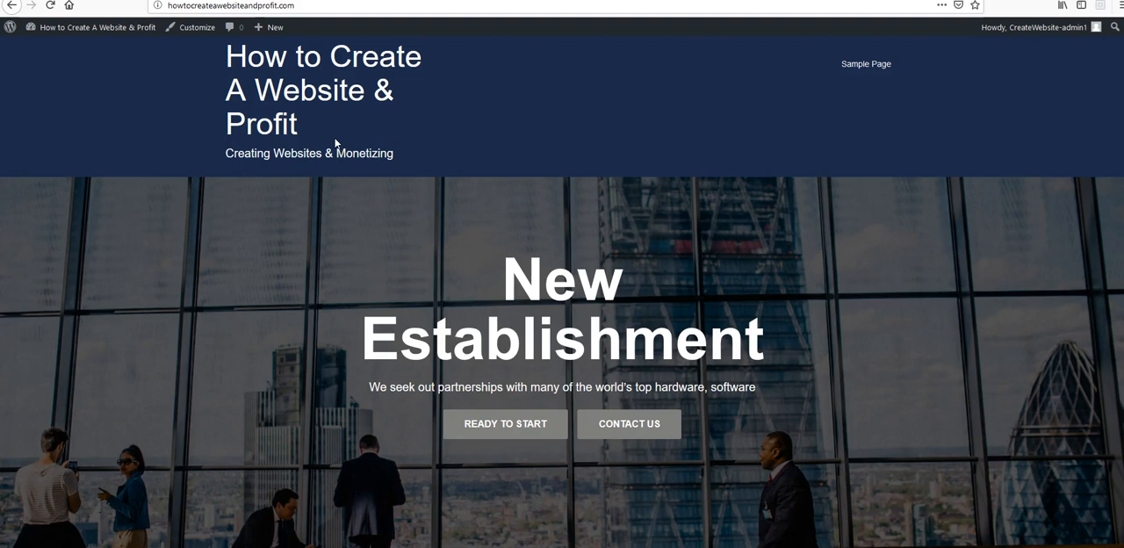
click(322, 131)
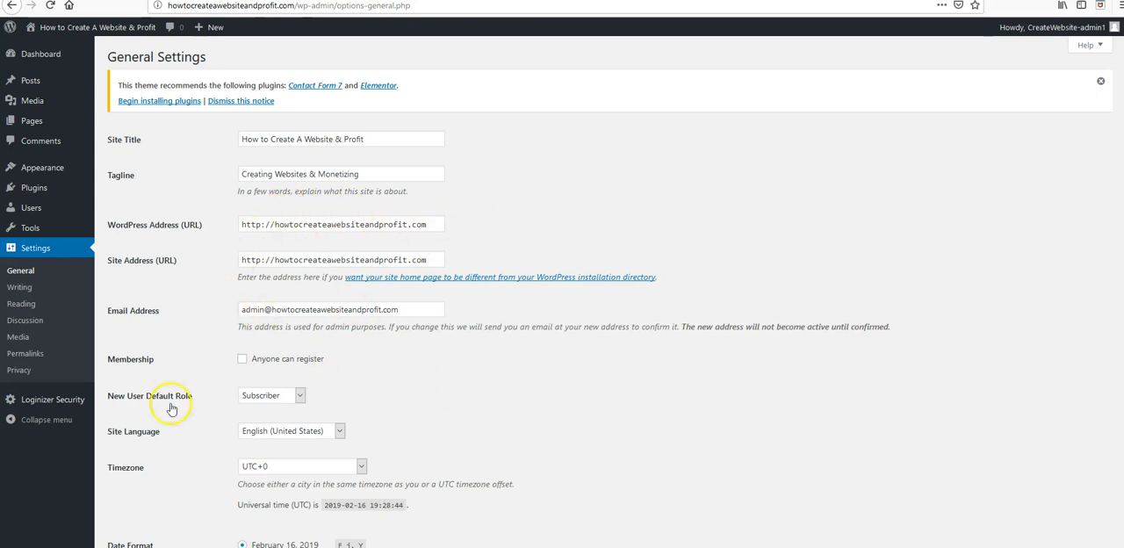
Step: Look through the available choices for New User Default Role, leaving Subscriber selected
scroll(316, 443, down, 3)
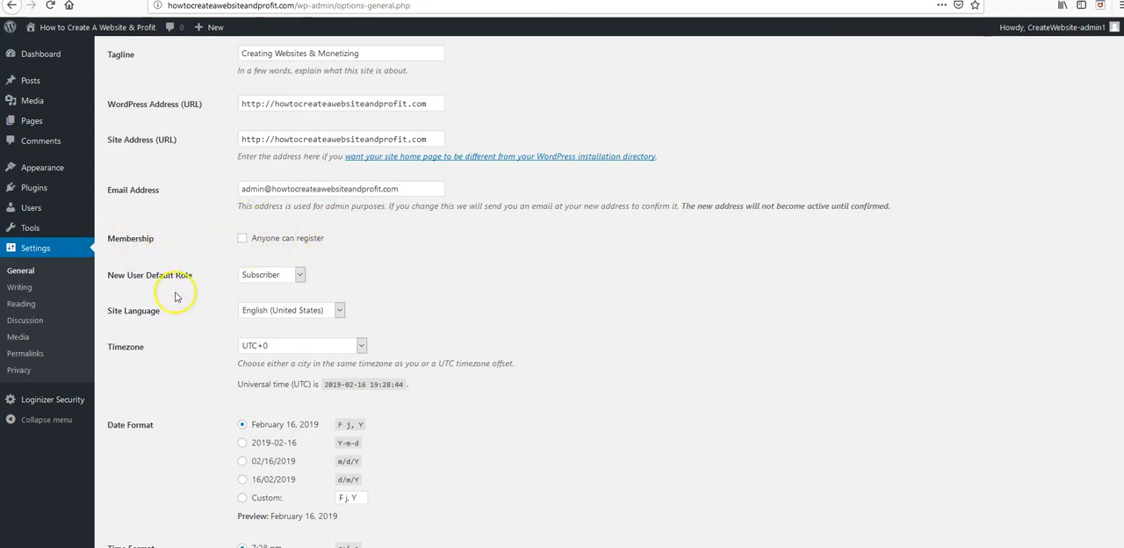
click(300, 276)
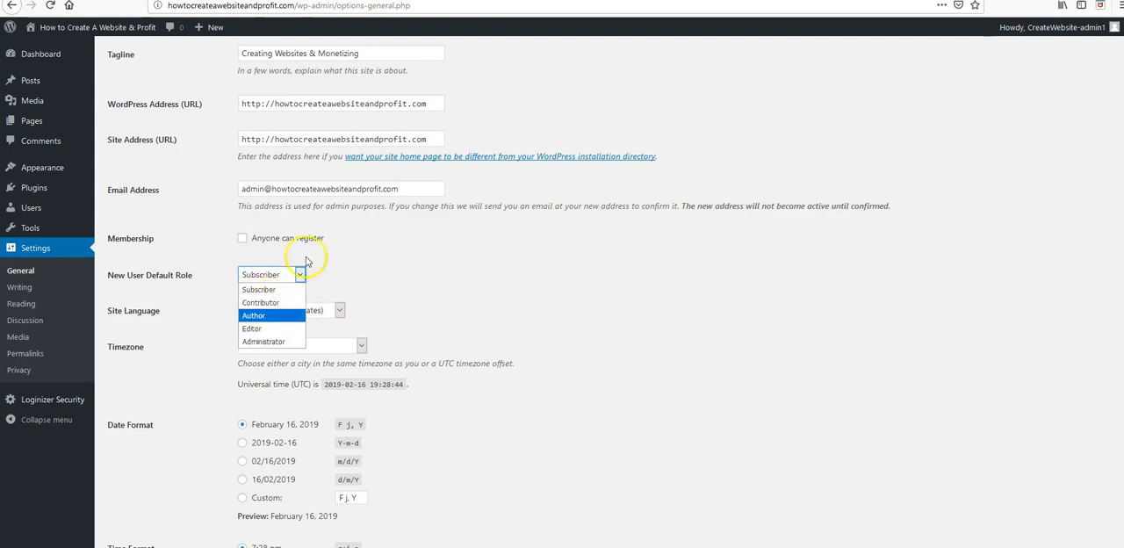
click(413, 258)
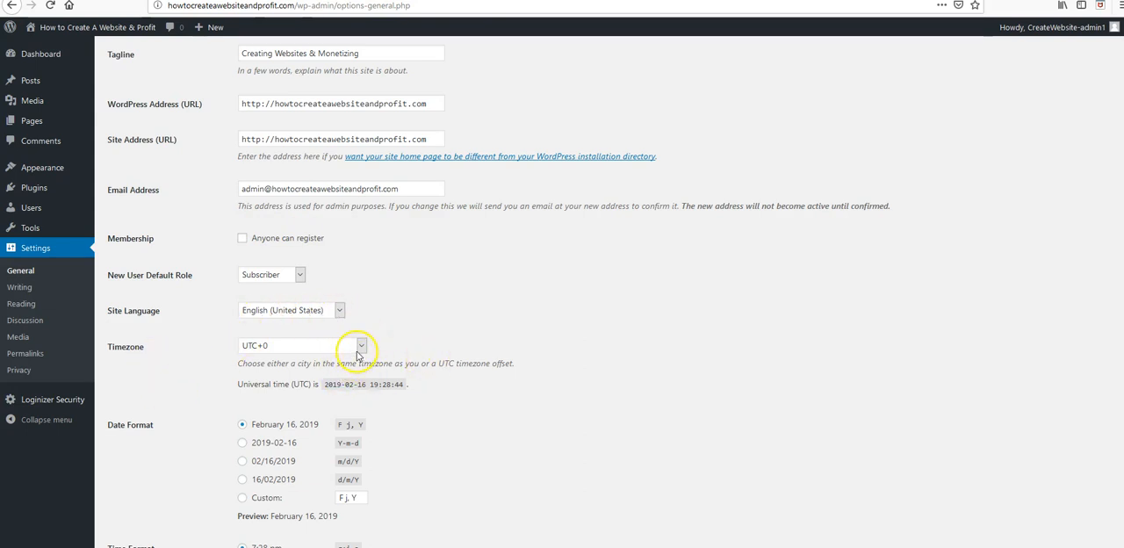
Step: Set the site's timezone to New York and save the General settings
click(361, 347)
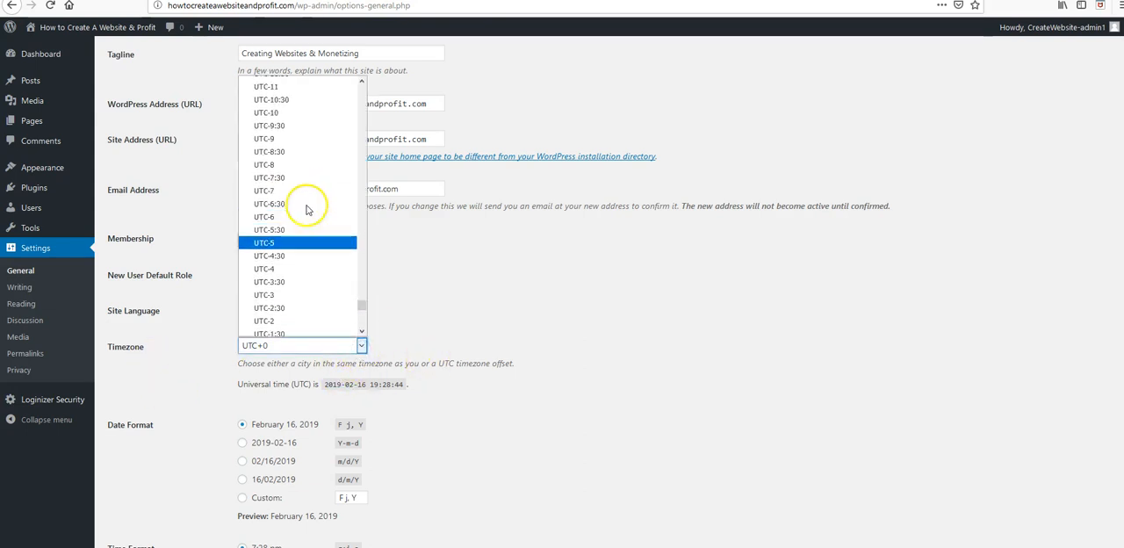
scroll(306, 207, up, 10)
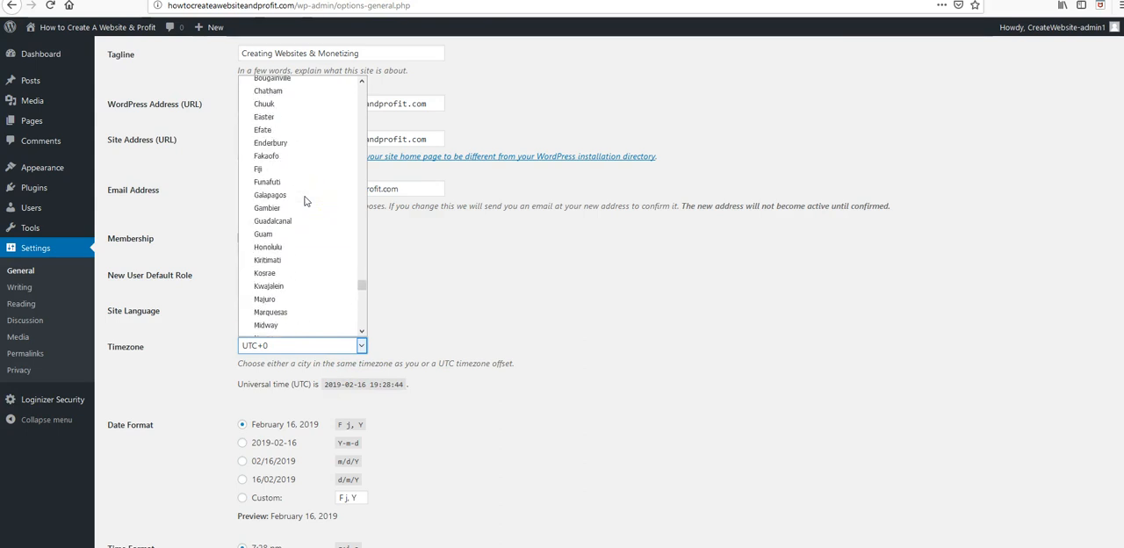
scroll(306, 200, up, 15)
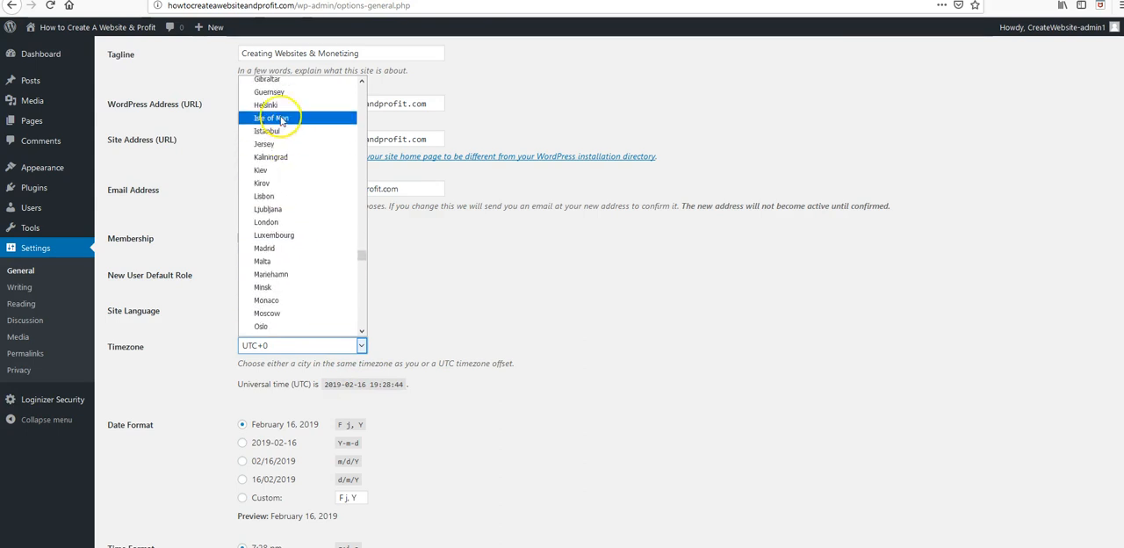
scroll(281, 140, up, 10)
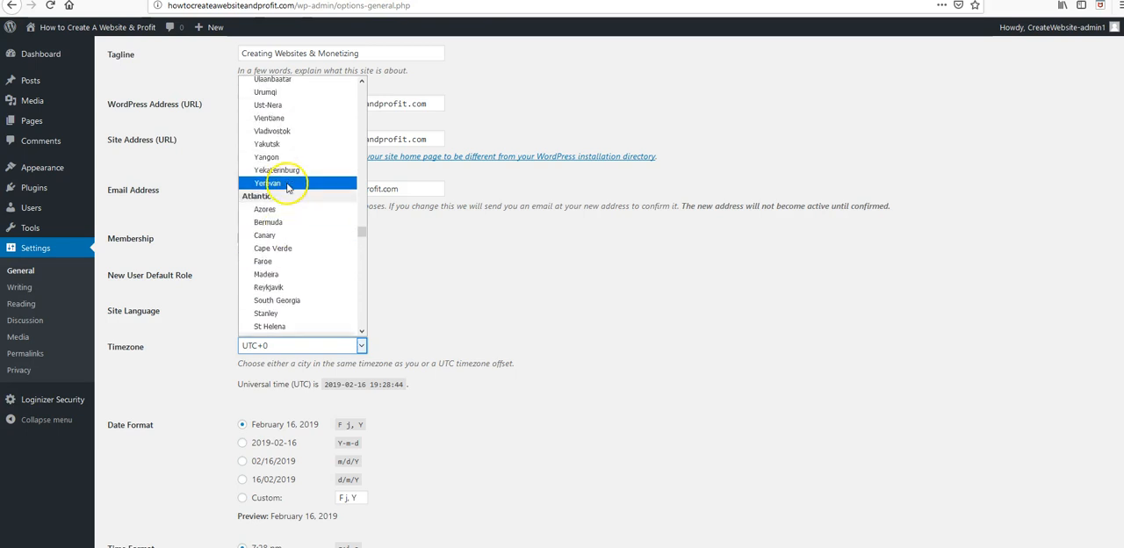
scroll(288, 165, up, 15)
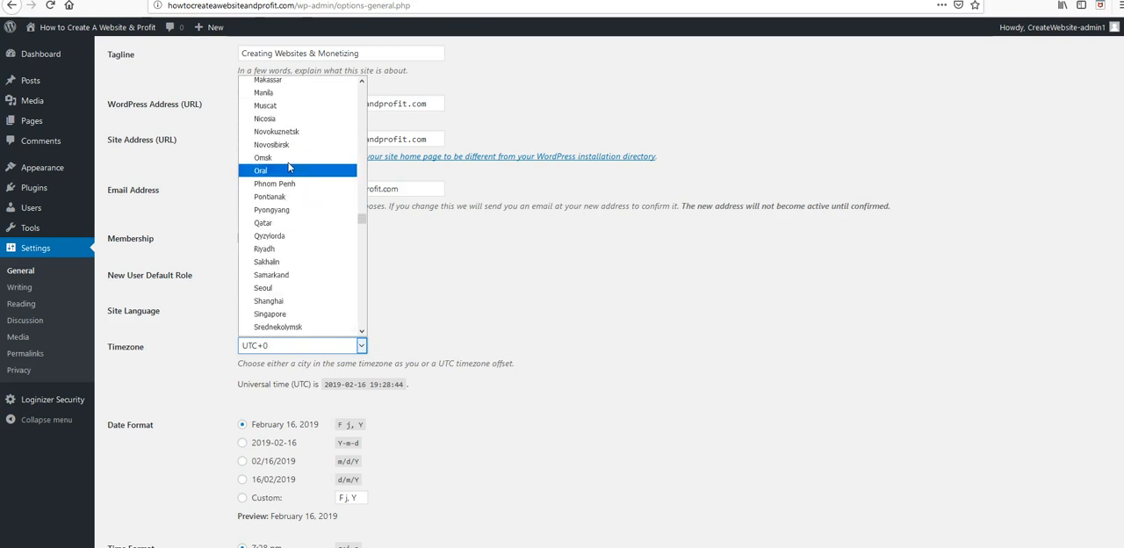
scroll(288, 166, up, 15)
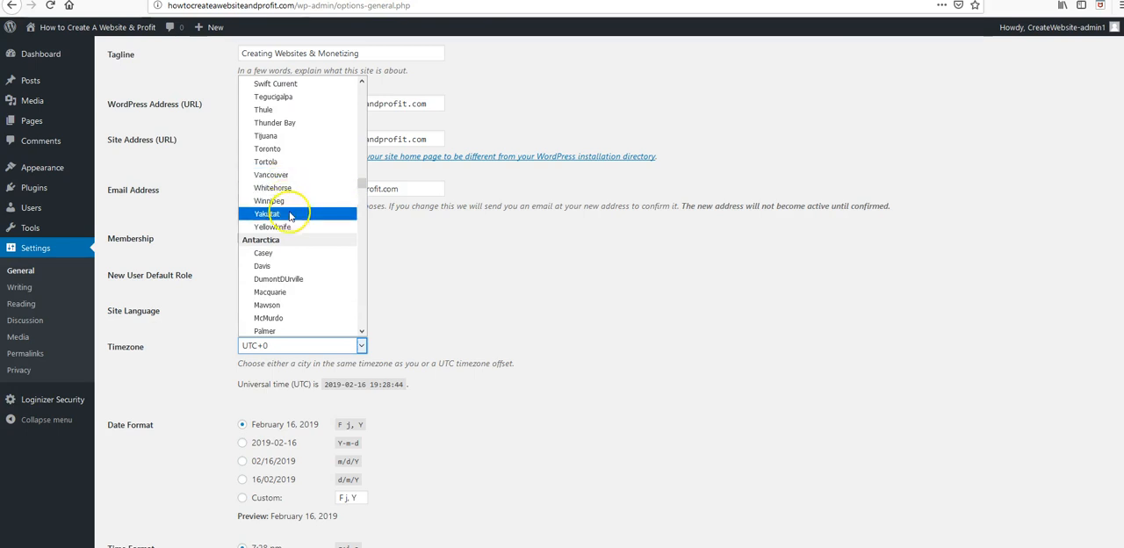
scroll(289, 211, up, 1)
scroll(288, 194, up, 5)
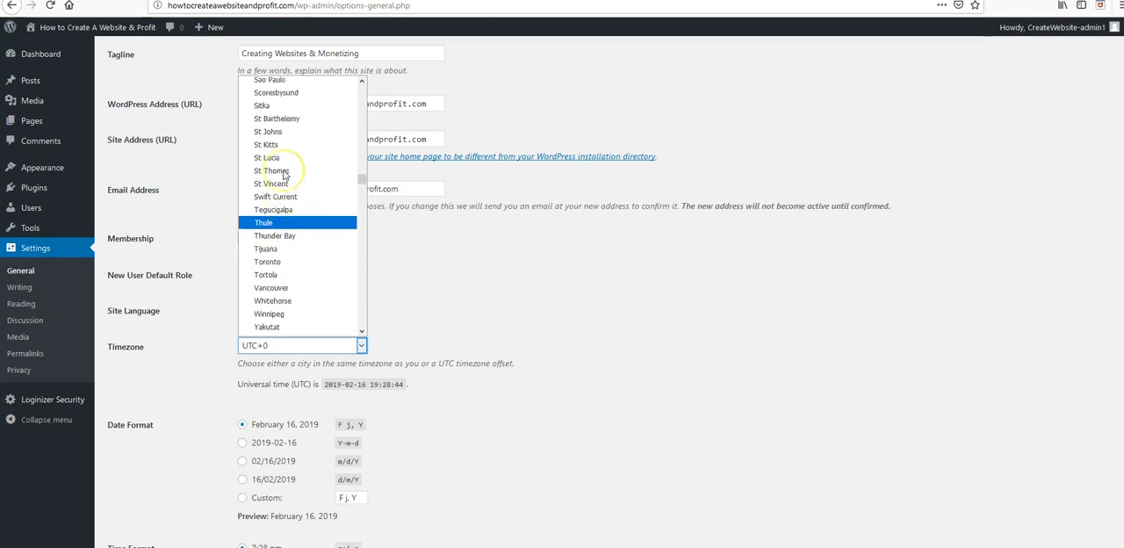
scroll(284, 173, up, 10)
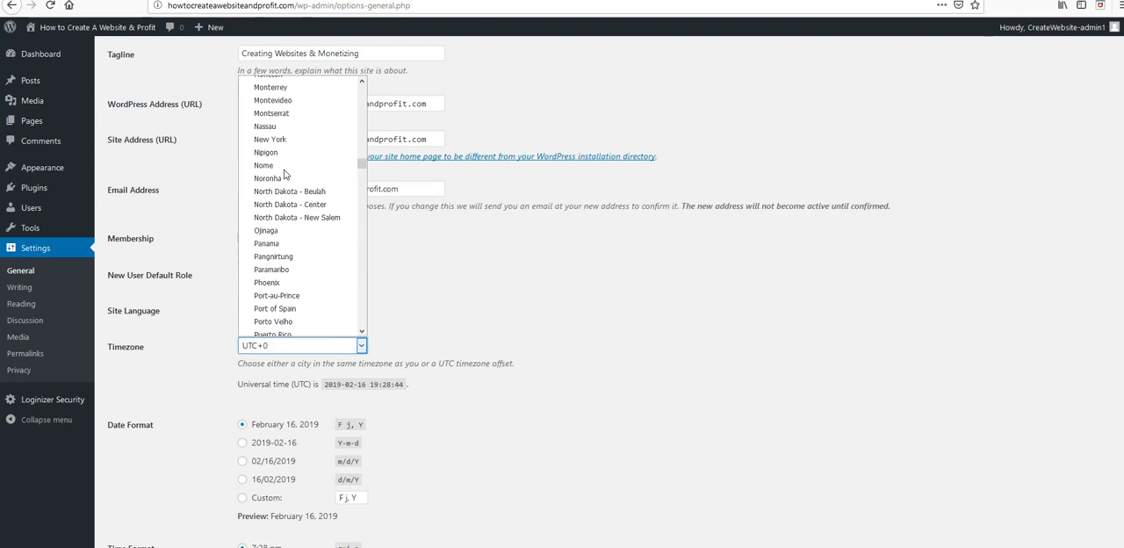
click(293, 253)
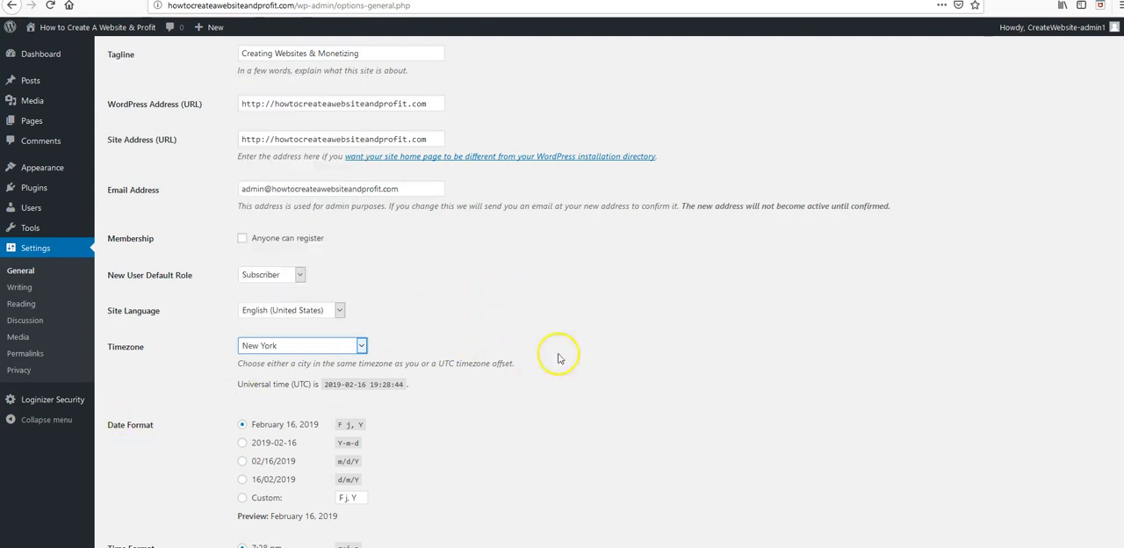
click(553, 426)
scroll(342, 377, down, 3)
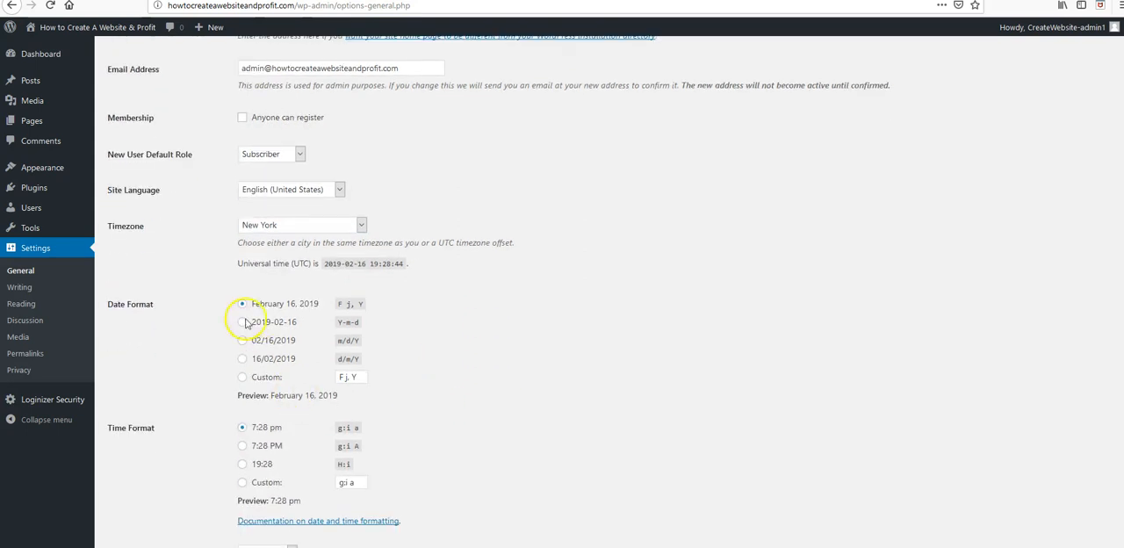
scroll(395, 426, down, 2)
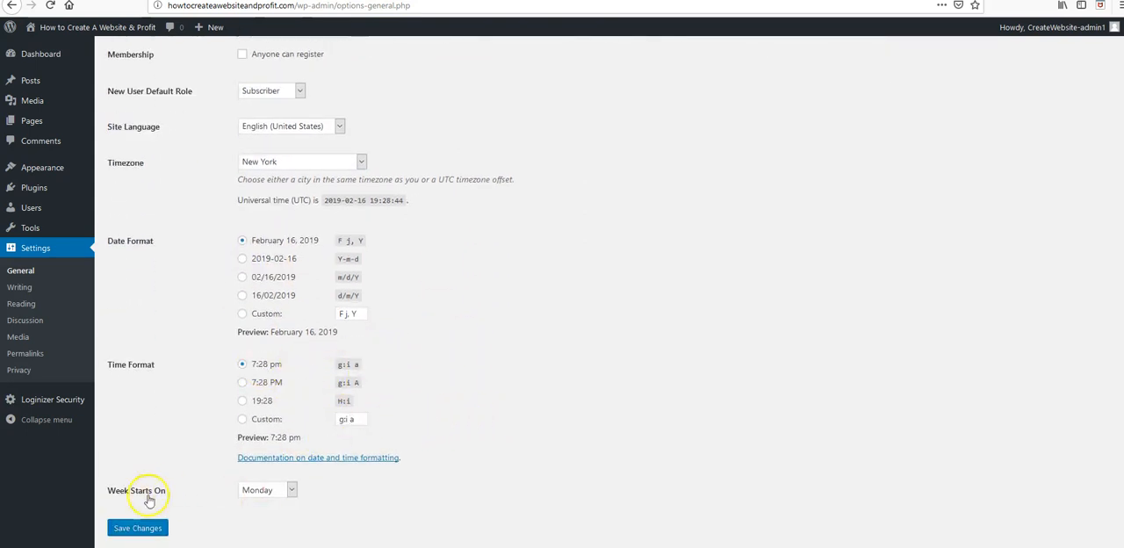
click(141, 531)
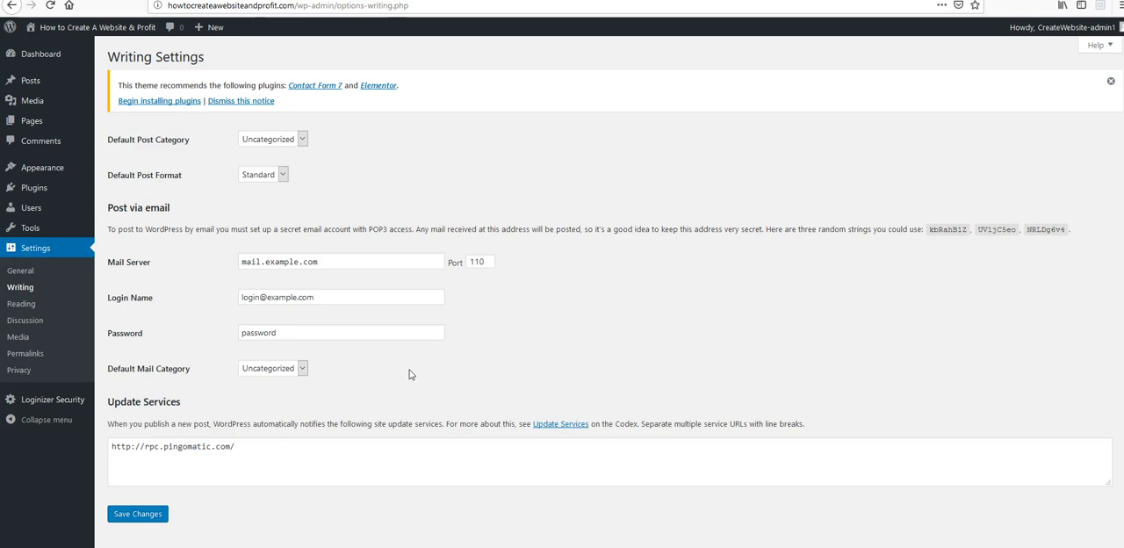
Step: Open the Writing settings and save them as they are
click(143, 516)
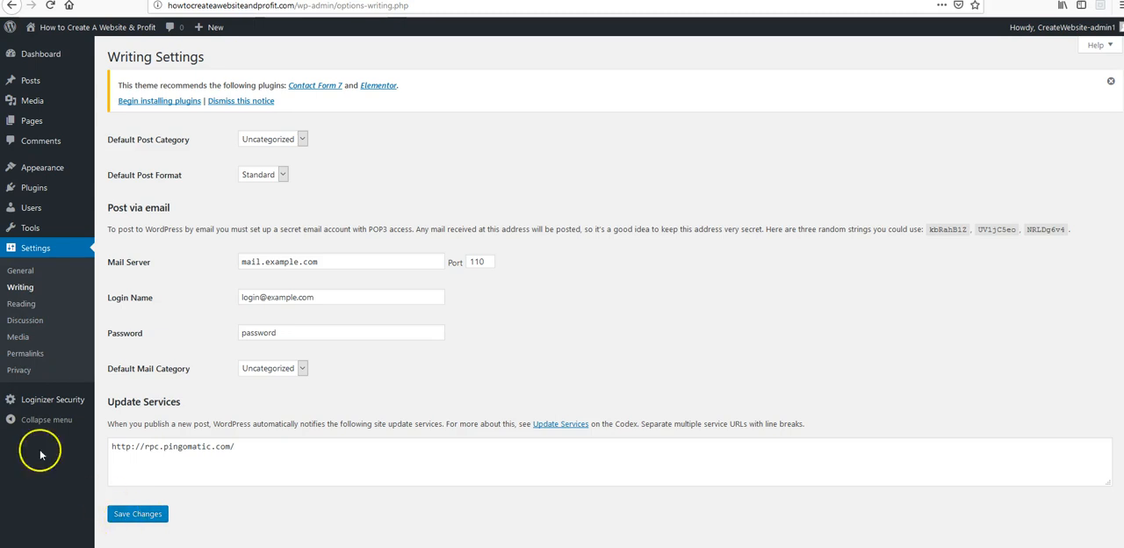
Step: In the Reading settings, make Sample Page the static homepage and save the changes
click(26, 304)
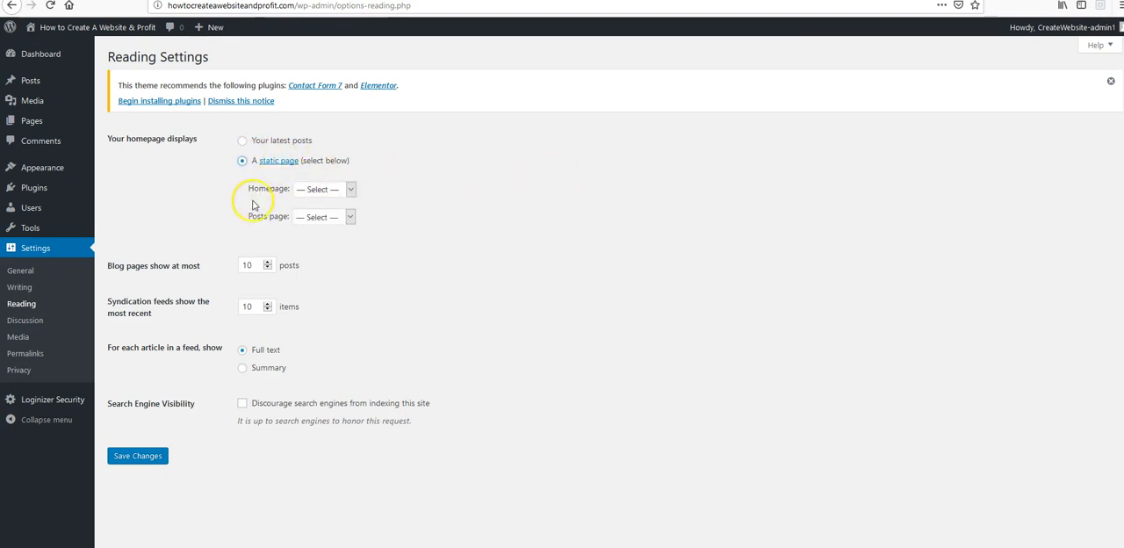
click(349, 191)
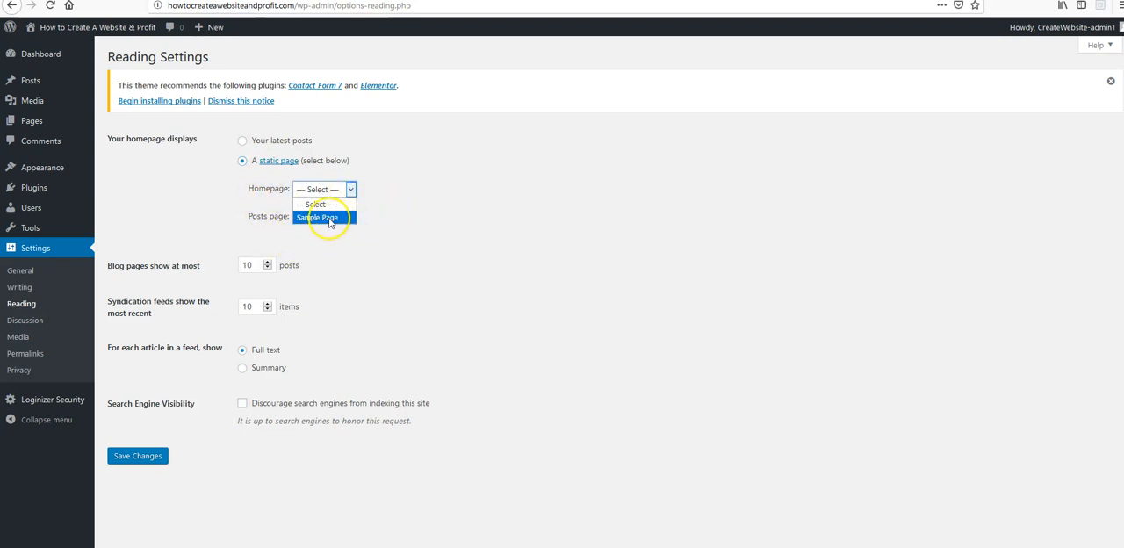
click(357, 193)
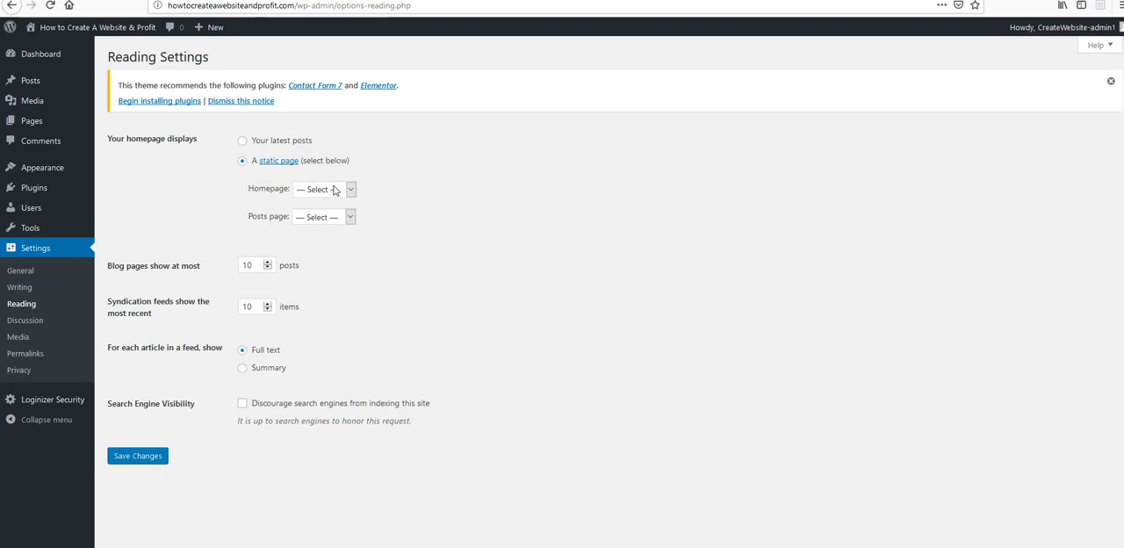
click(351, 189)
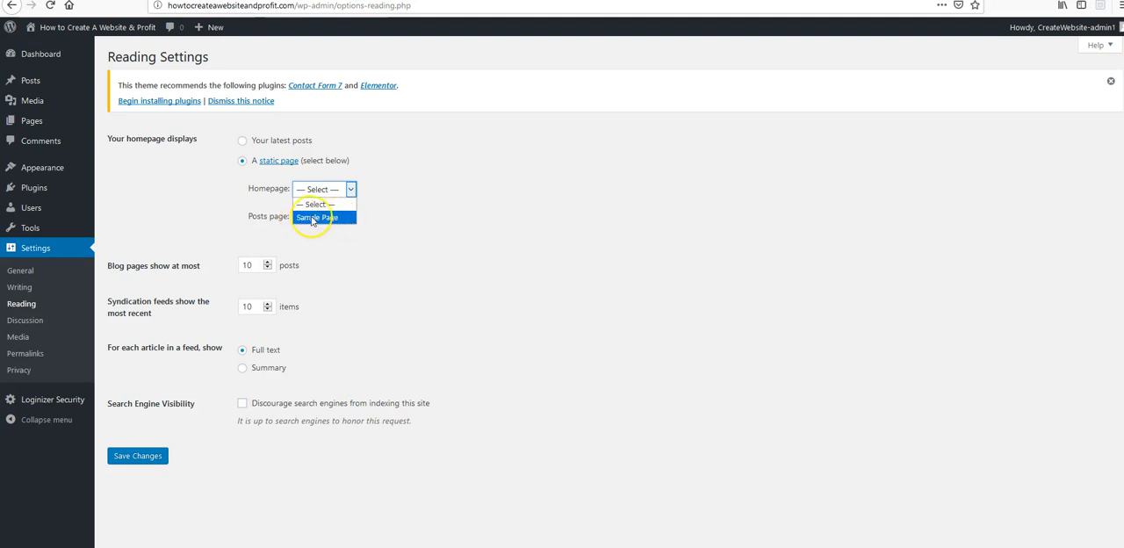
click(319, 217)
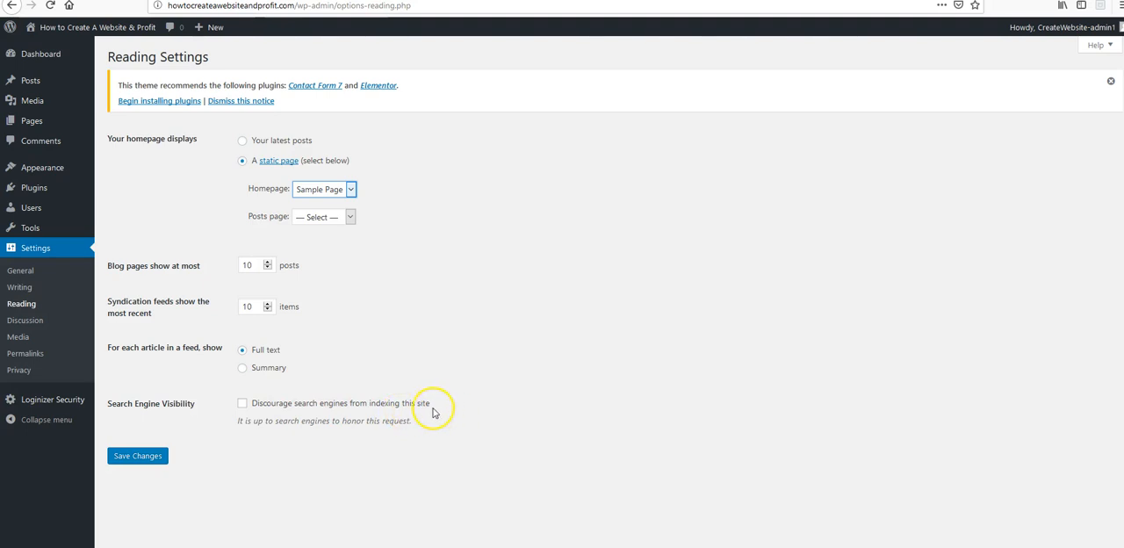
click(133, 457)
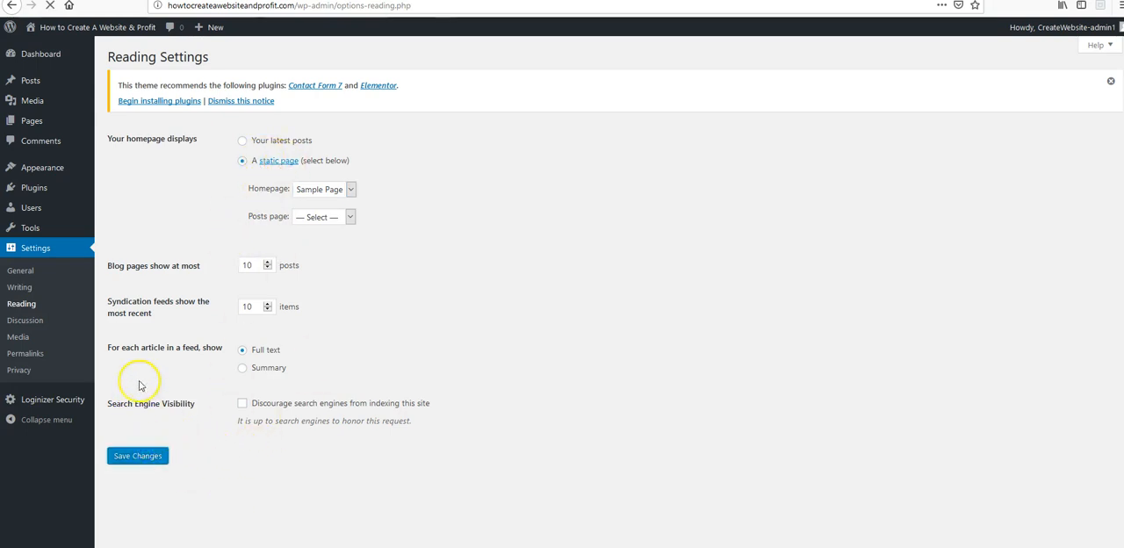
Step: In the Discussion settings, require manual approval of comments and turn off the previously approved comment requirement for authors
click(26, 319)
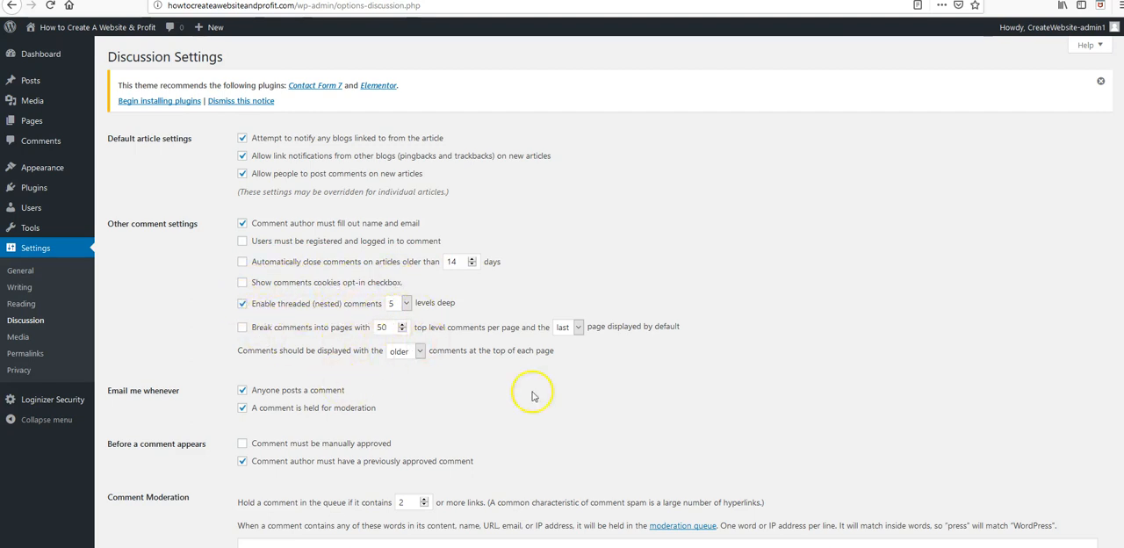
scroll(444, 378, down, 3)
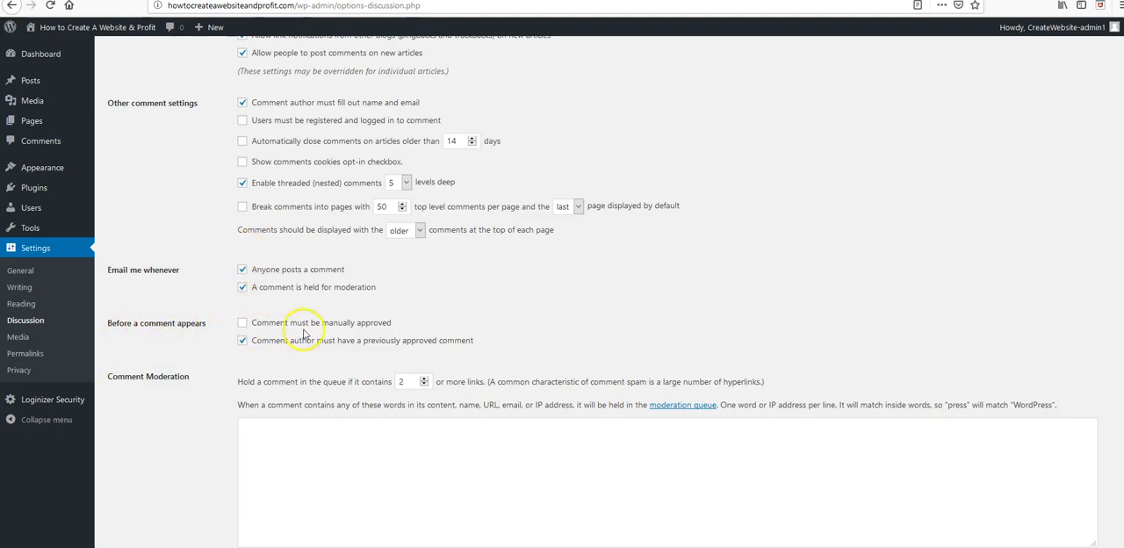
click(243, 323)
click(438, 350)
click(243, 340)
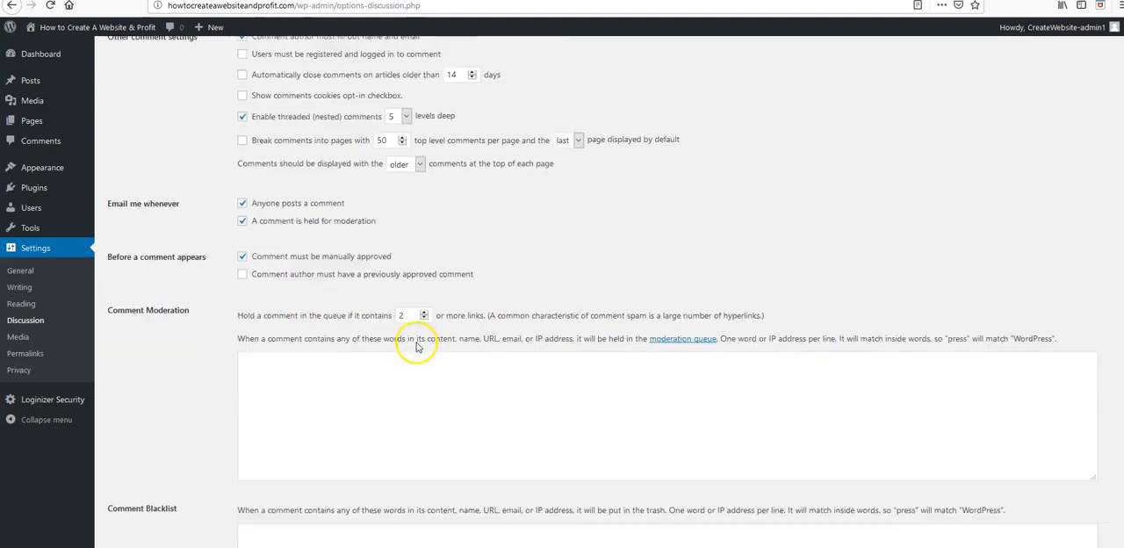
Step: Review the comment moderation, blacklist and avatar options without changing them, and save the Discussion settings
scroll(417, 325, down, 2)
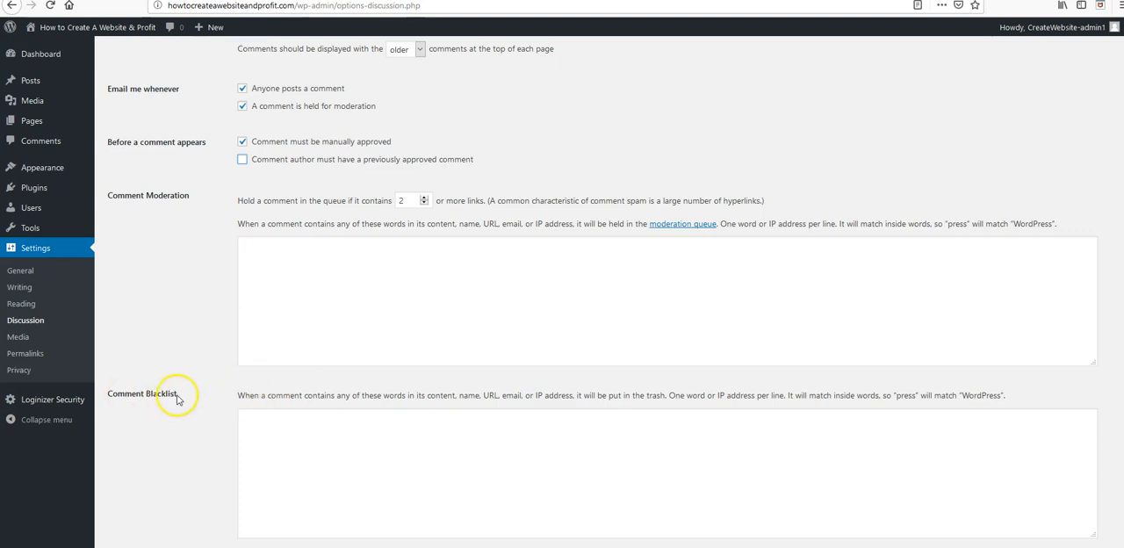
scroll(246, 395, down, 3)
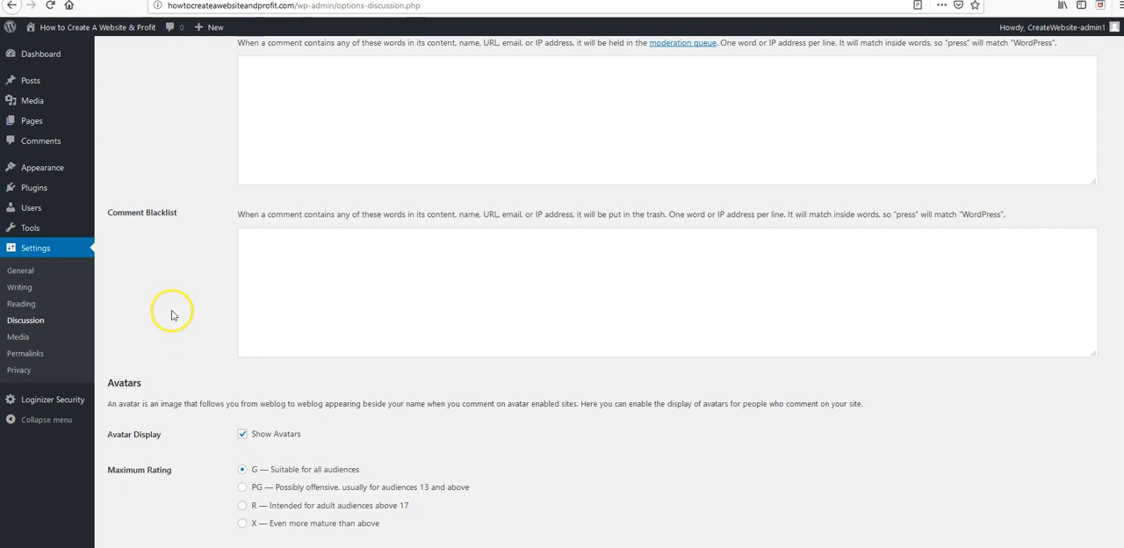
scroll(246, 329, down, 3)
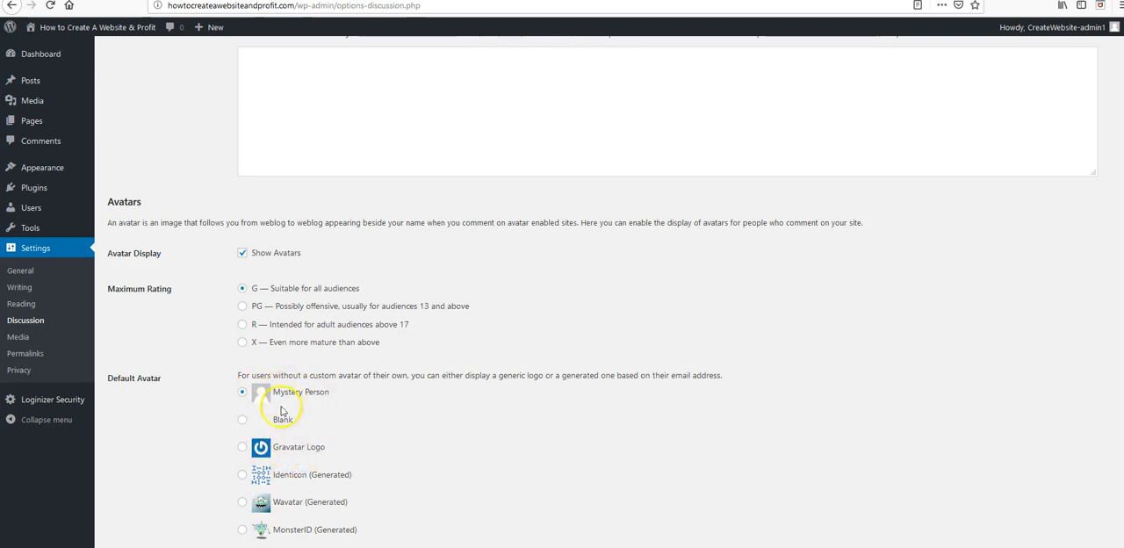
scroll(294, 483, down, 1)
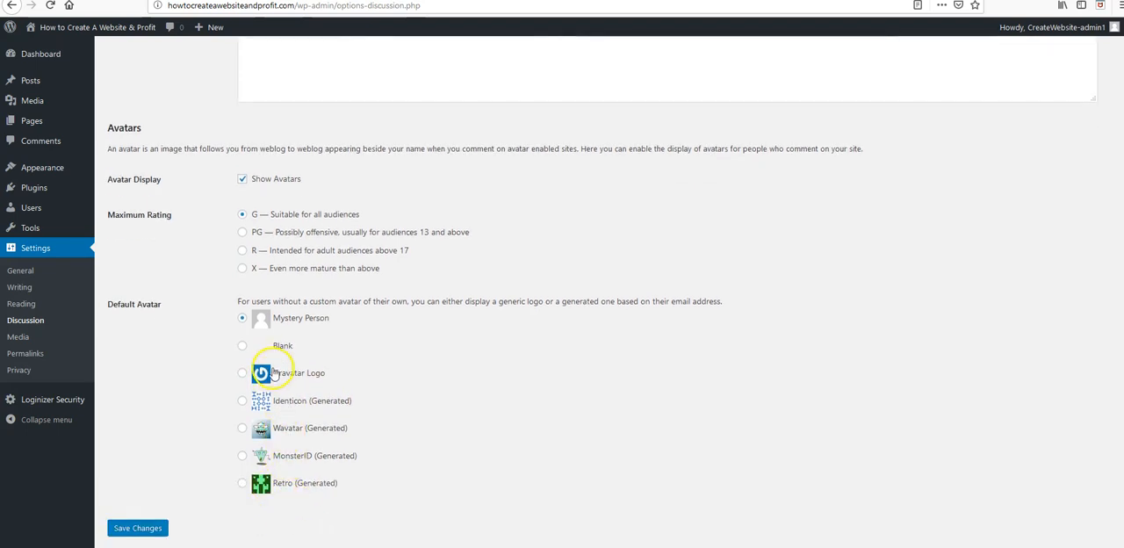
scroll(280, 331, up, 1)
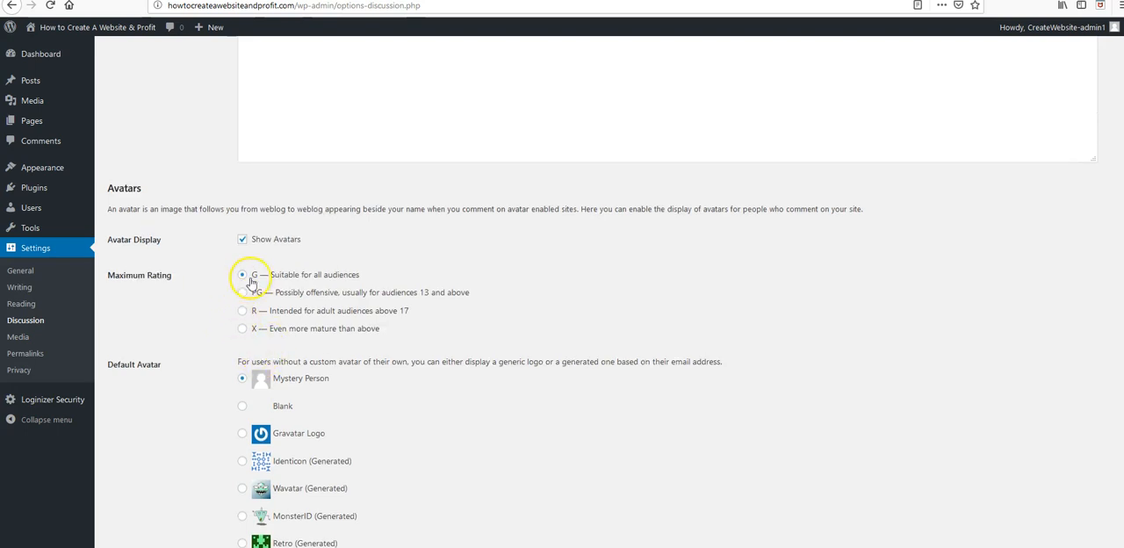
click(243, 239)
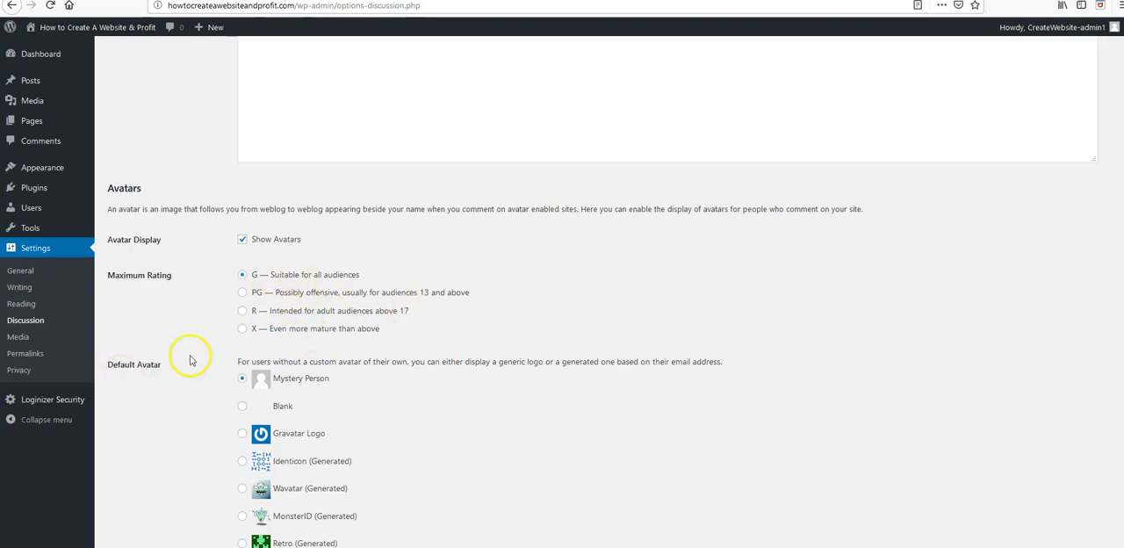
scroll(184, 369, down, 1)
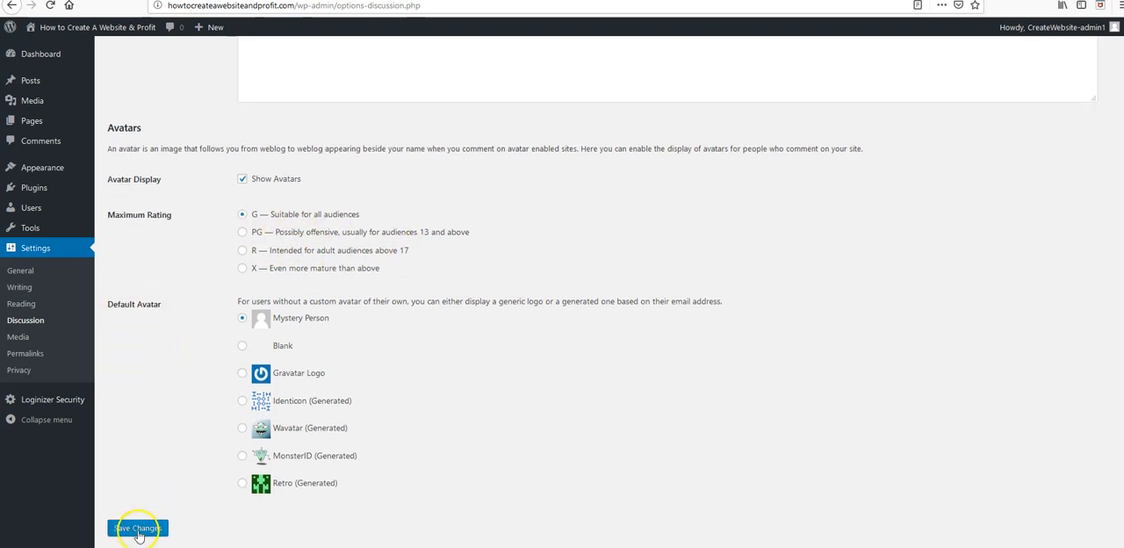
click(137, 530)
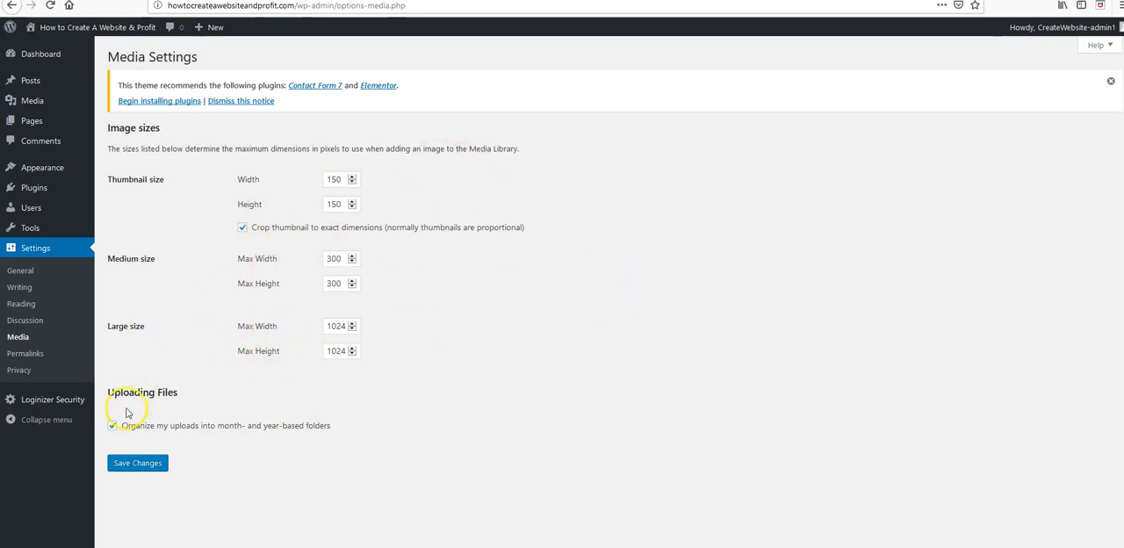
Step: In the Permalink settings, set the URL structure to Post name and save the changes
click(26, 354)
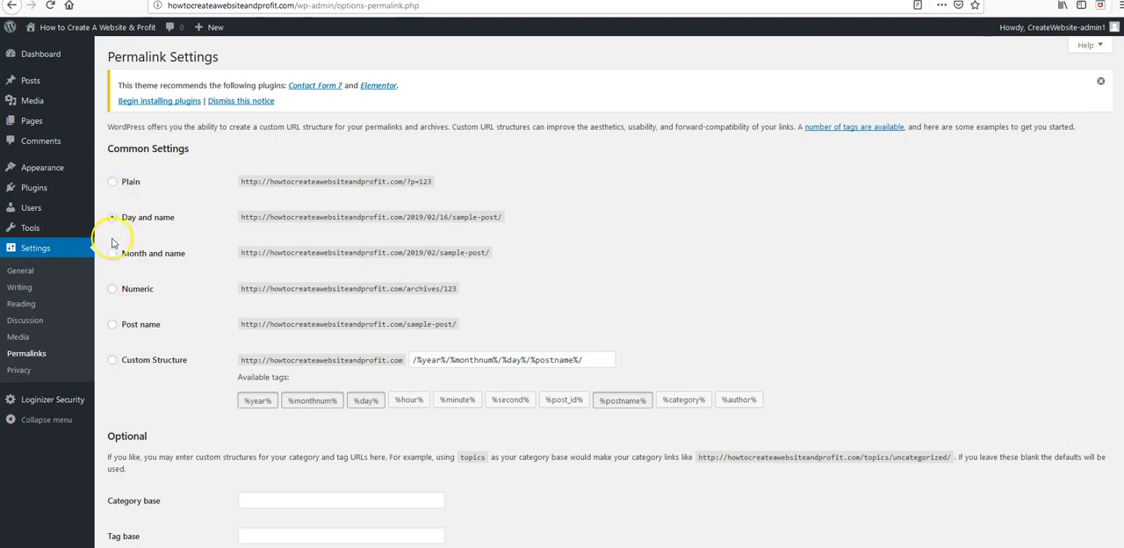
click(112, 326)
click(138, 331)
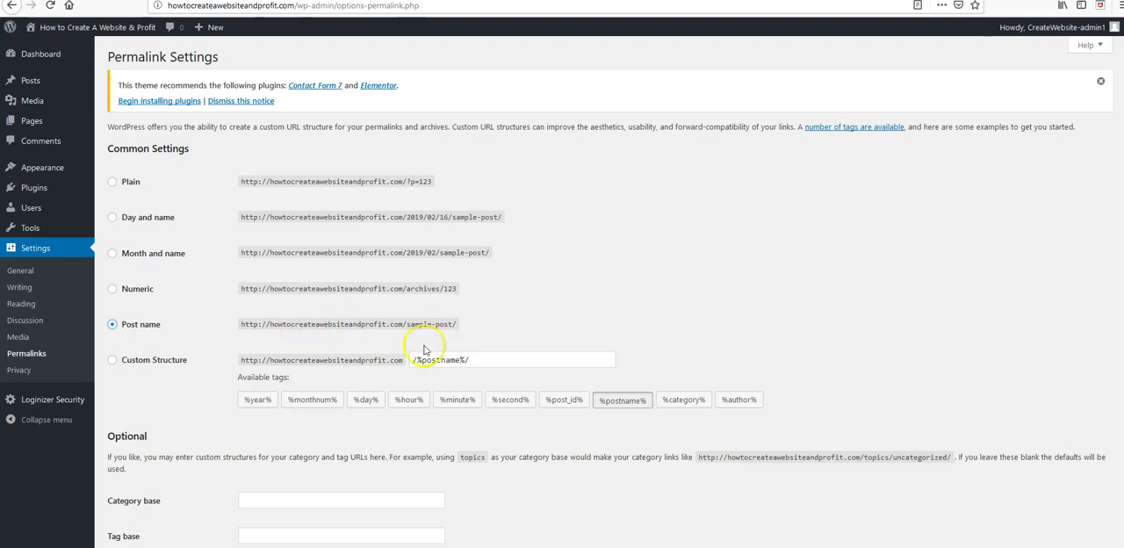
scroll(294, 466, down, 2)
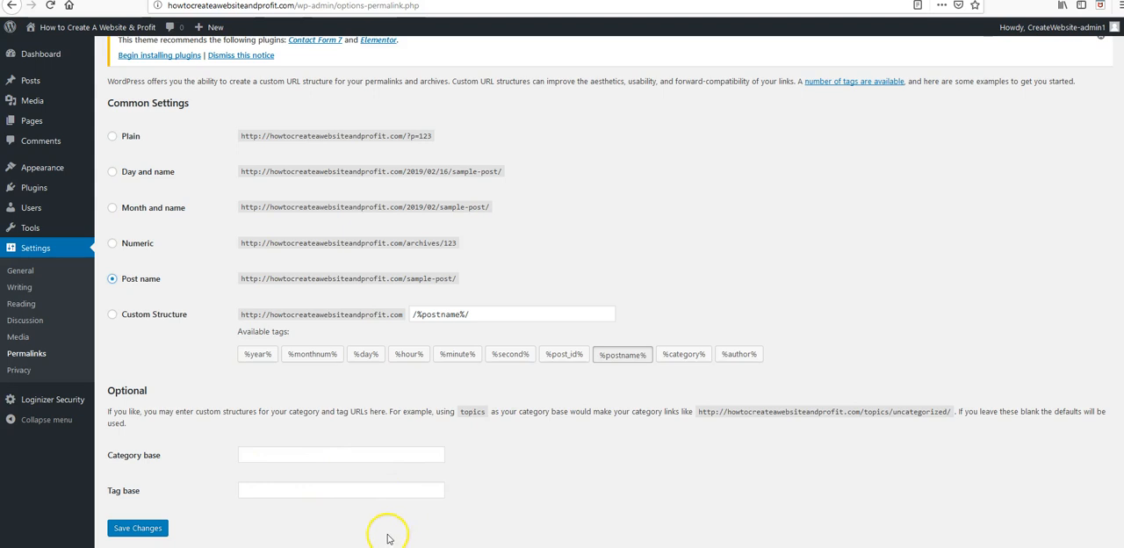
click(136, 528)
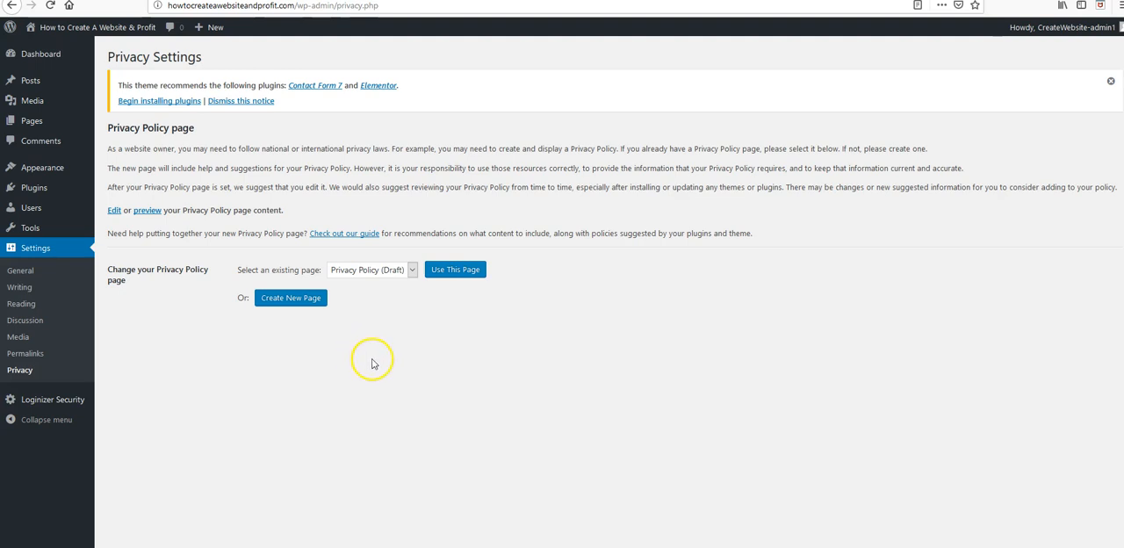
Step: In the Privacy settings, check which existing pages can be chosen as the Privacy Policy page, keeping Privacy Policy (Draft) selected
click(412, 271)
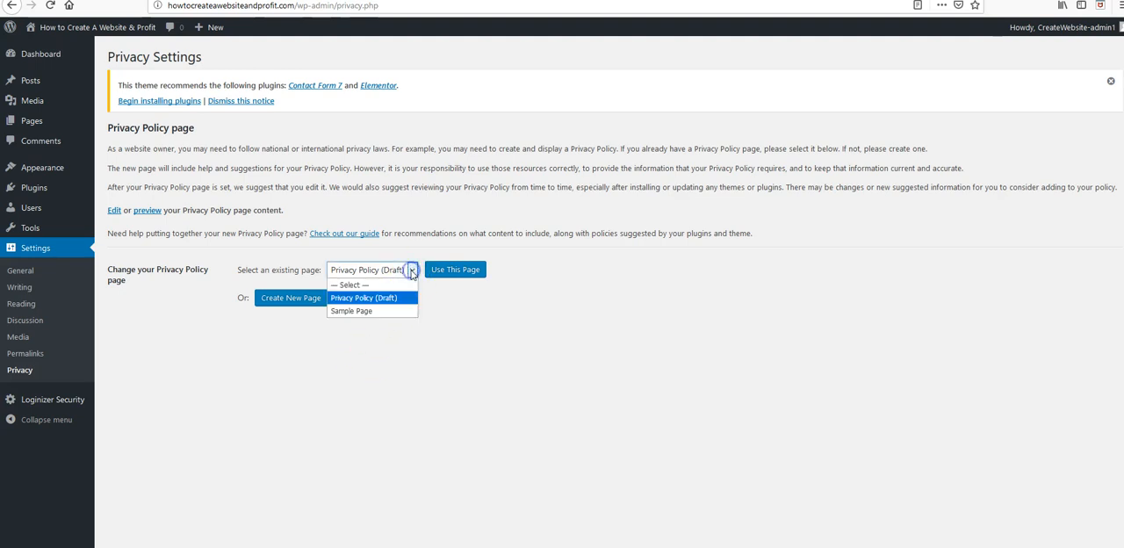
click(514, 319)
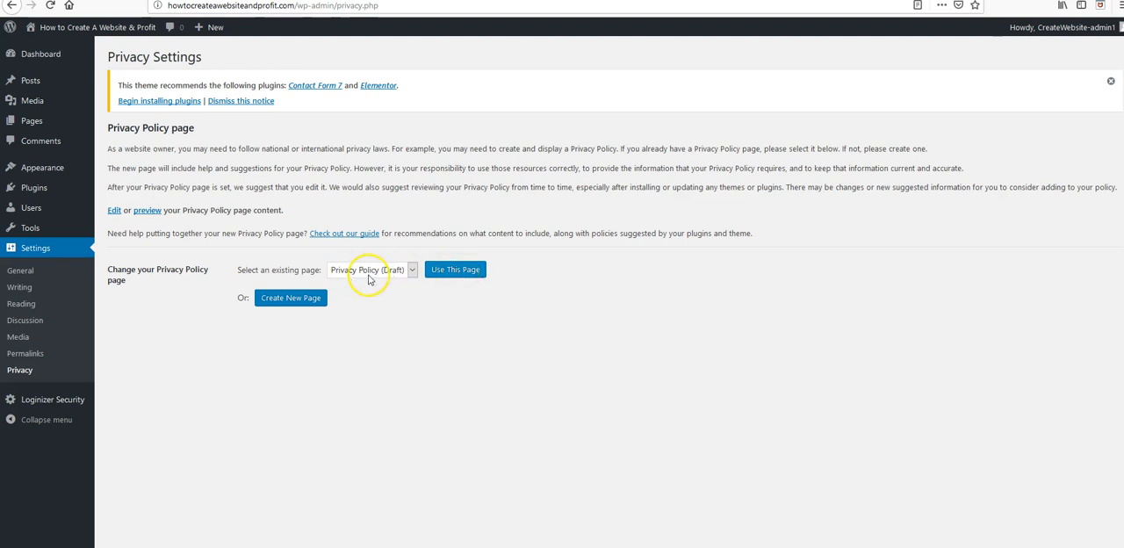
click(475, 279)
click(456, 272)
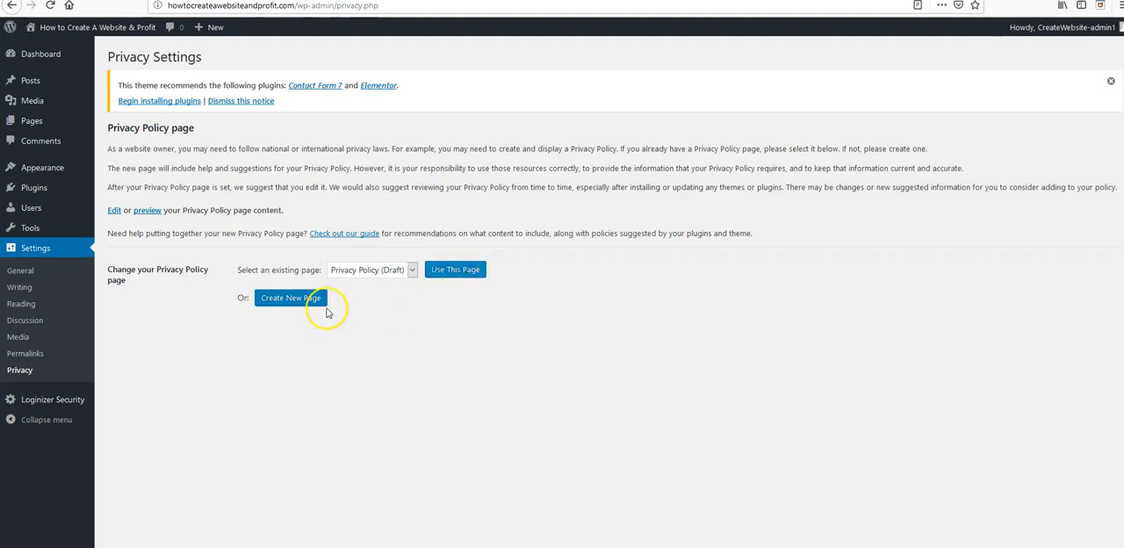